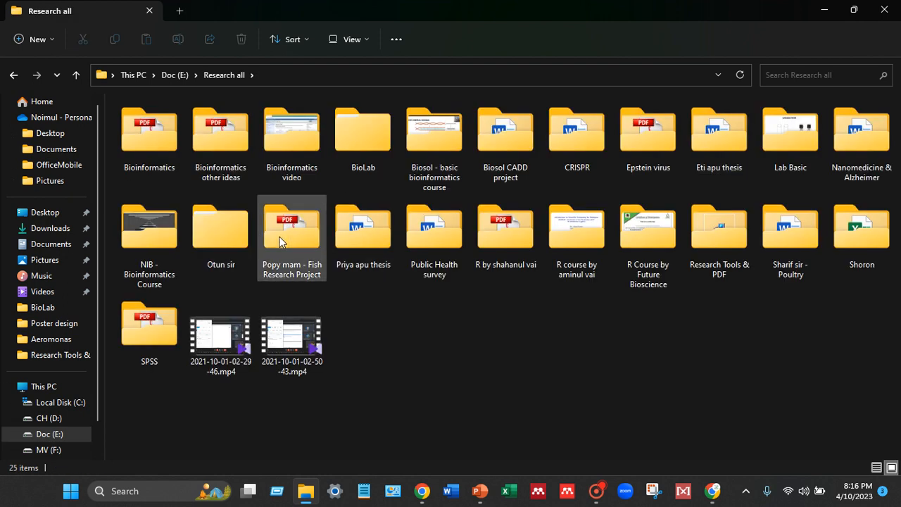
- Open the folder of the first eight delivered samples inside the fish research project's Aeromonas folder
{"action": "double_click", "coordinate": [292, 226]}
{"action": "double_click", "coordinate": [164, 138]}
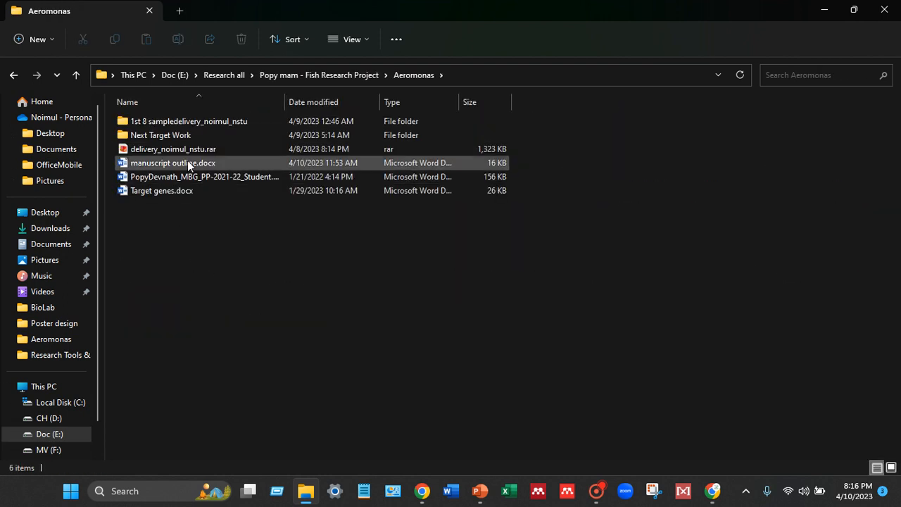
{"action": "double_click", "coordinate": [211, 122]}
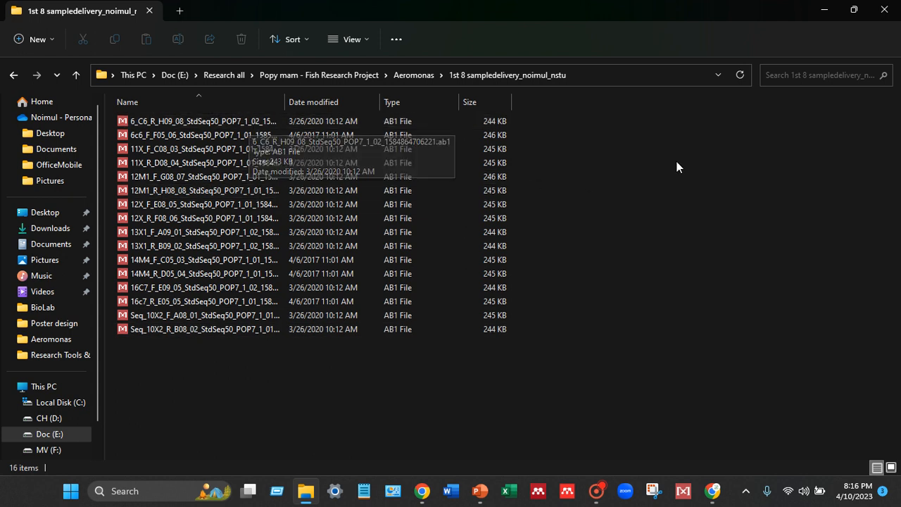
- Switch to the desktop, reposition the Chromas shortcut among the other icons and launch Chromas
{"action": "left_click", "coordinate": [854, 10]}
{"action": "left_click", "coordinate": [776, 27]}
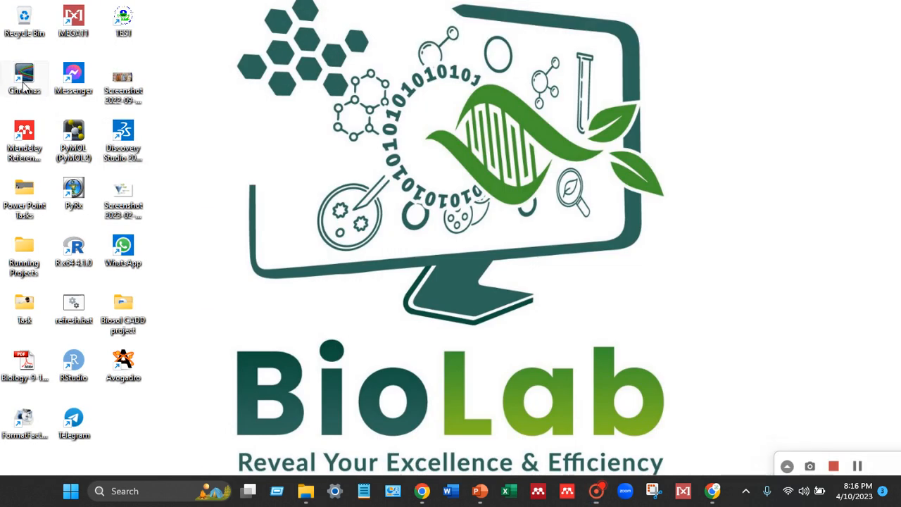
{"action": "left_click_drag", "start_coordinate": [23, 80], "coordinate": [276, 142]}
{"action": "mouse_move", "coordinate": [138, 86]}
{"action": "left_mouse_down"}
{"action": "mouse_move", "coordinate": [264, 131]}
{"action": "mouse_move", "coordinate": [165, 85]}
{"action": "mouse_move", "coordinate": [132, 83]}
{"action": "left_mouse_up"}
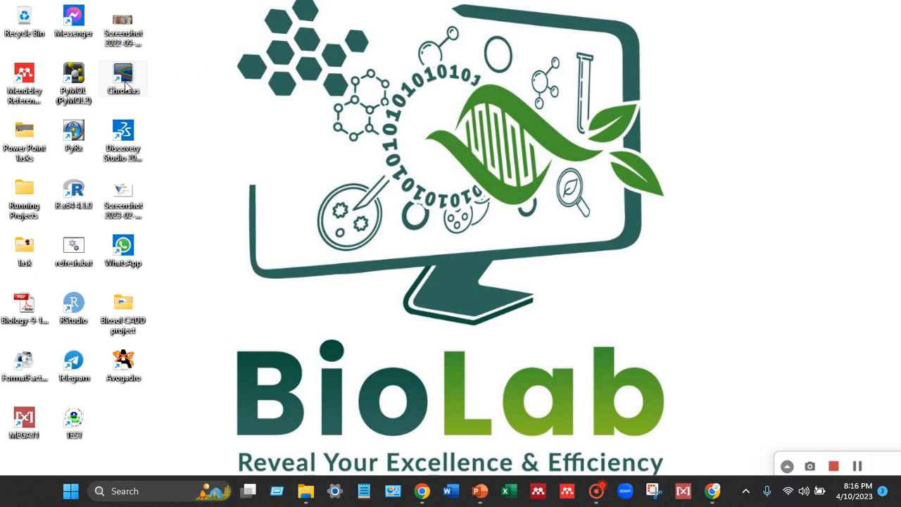
{"action": "double_click", "coordinate": [125, 81]}
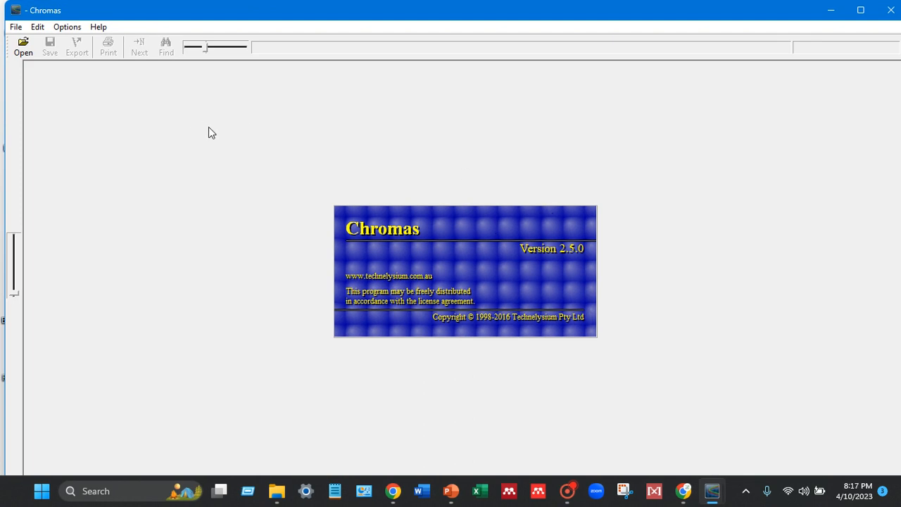
- Open the trace file 6_C6_R_H09_08_StdSeq50_POP7_1_02_1584864706221.ab1 from the sample delivery folder
{"action": "left_click", "coordinate": [15, 28]}
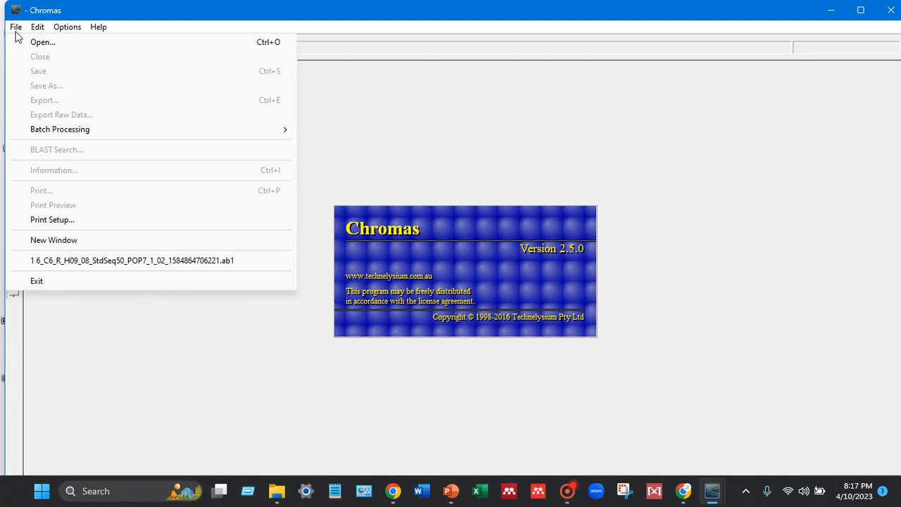
{"action": "left_click", "coordinate": [59, 44]}
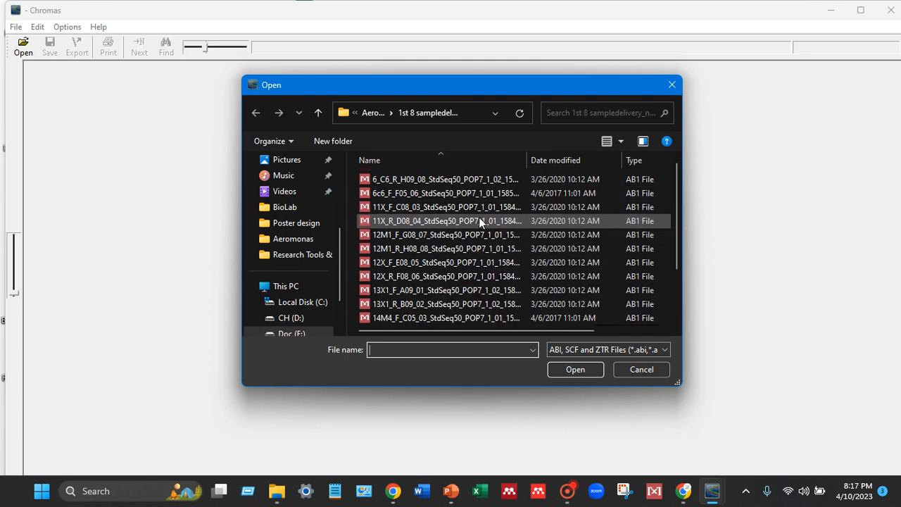
{"action": "left_click", "coordinate": [512, 180]}
{"action": "left_click", "coordinate": [567, 367]}
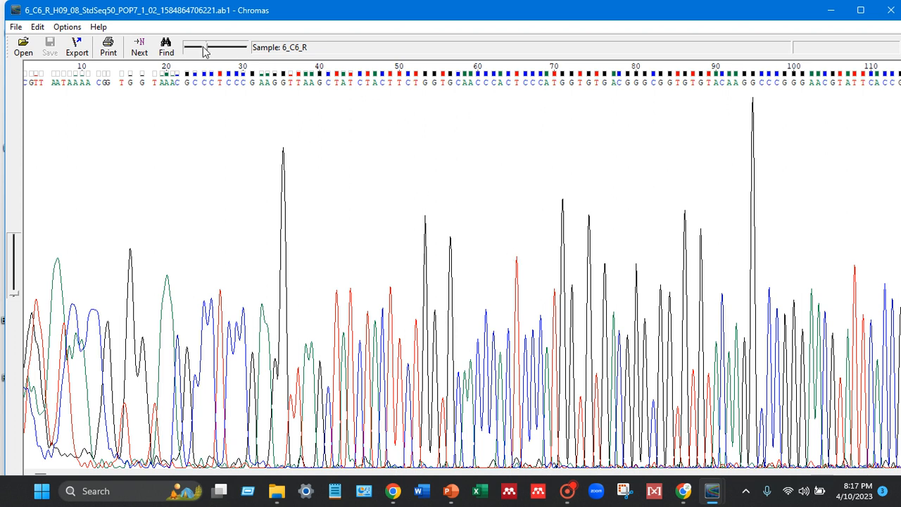
- Stretch the chromatogram slightly horizontally and set the base call near position 20 to A
{"action": "left_click_drag", "start_coordinate": [207, 50], "coordinate": [209, 51]}
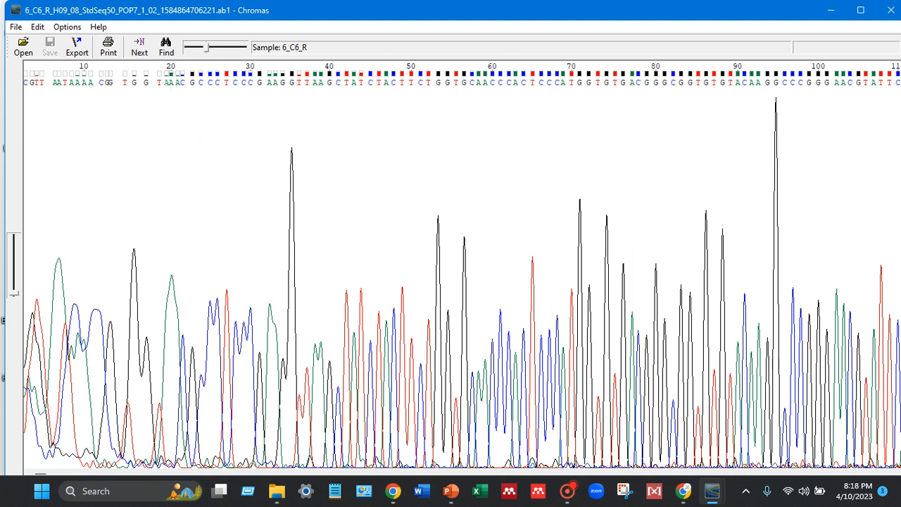
{"action": "left_click", "coordinate": [170, 82]}
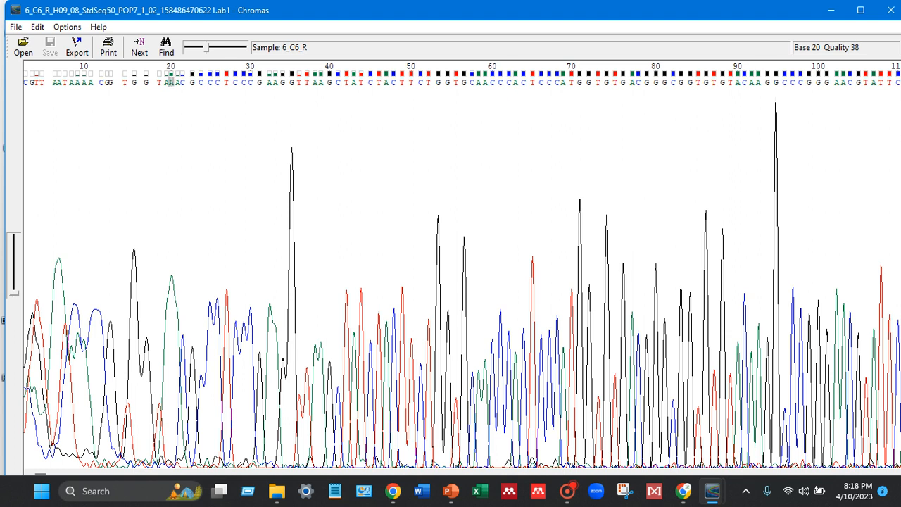
{"action": "left_click", "coordinate": [174, 82]}
{"action": "type", "text": "A"}
{"action": "left_click", "coordinate": [295, 179]}
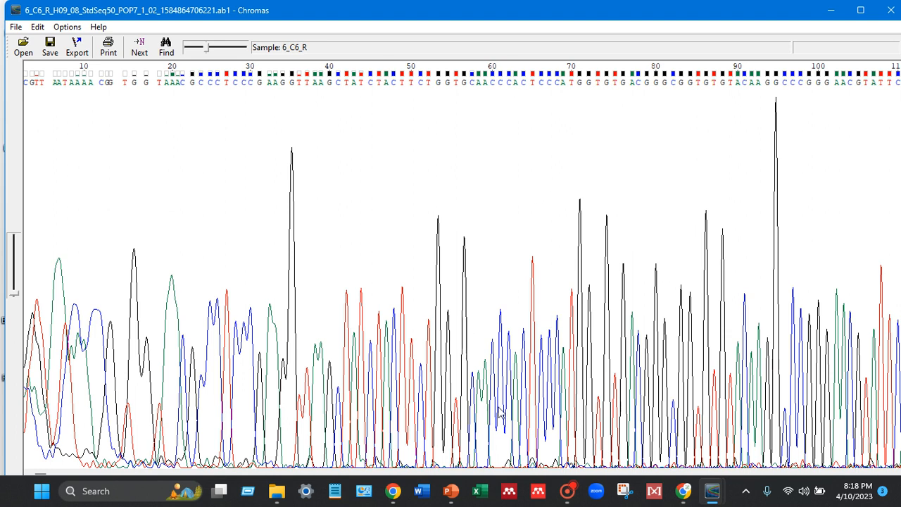
- Maximize the chromatogram window and examine the peaks from the start of the sequence to its end
{"action": "left_click", "coordinate": [862, 10]}
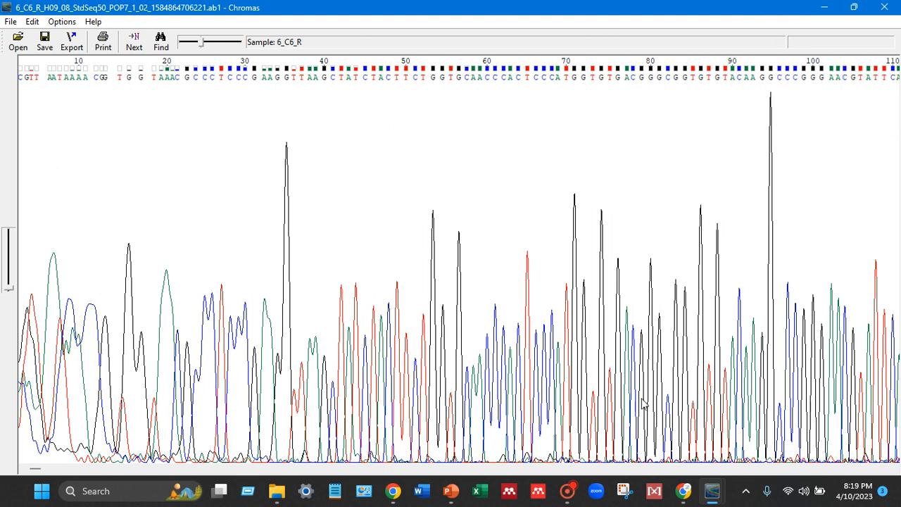
{"action": "left_click", "coordinate": [855, 7]}
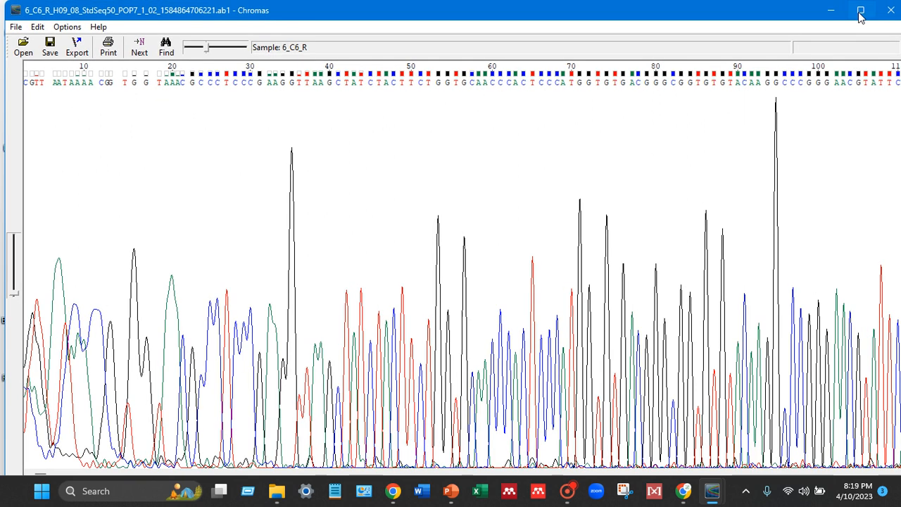
{"action": "left_click", "coordinate": [861, 12]}
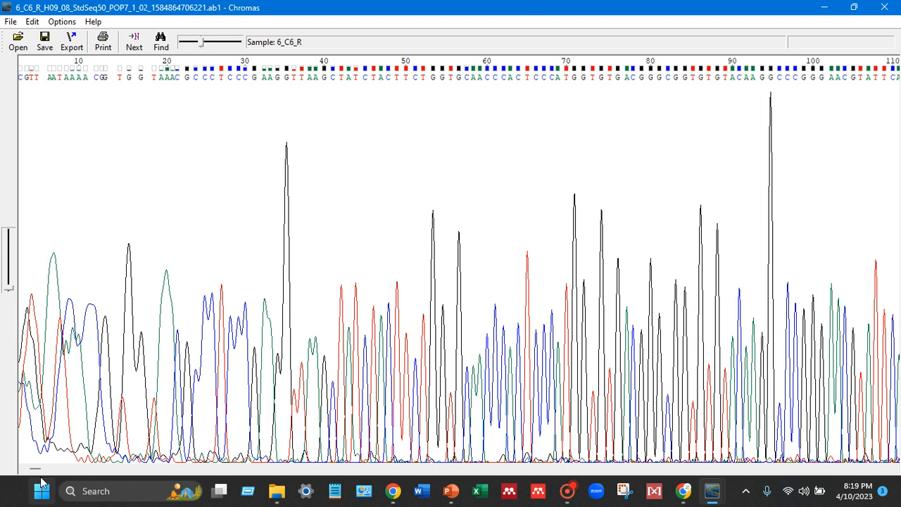
{"action": "left_click", "coordinate": [89, 469]}
{"action": "left_click_drag", "start_coordinate": [158, 469], "coordinate": [878, 464]}
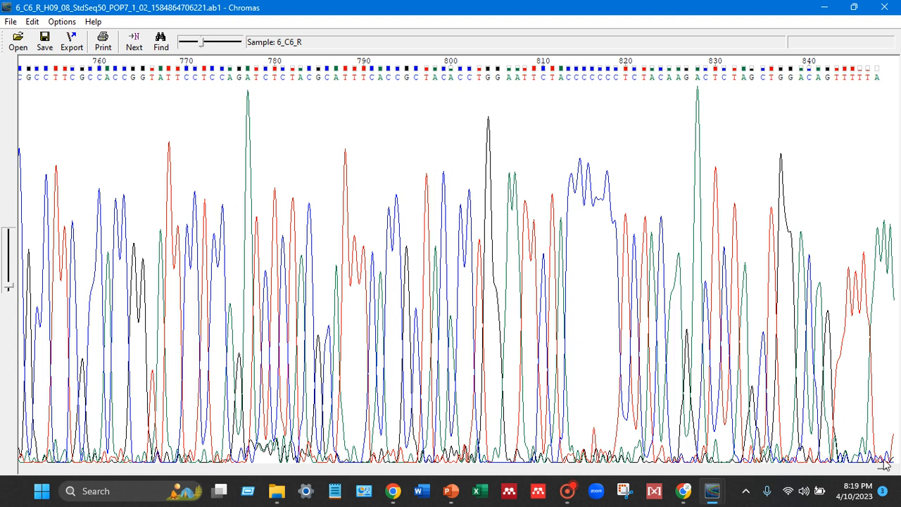
{"action": "mouse_move", "coordinate": [885, 469]}
{"action": "left_mouse_down"}
{"action": "mouse_move", "coordinate": [98, 469]}
{"action": "mouse_move", "coordinate": [65, 455]}
{"action": "mouse_move", "coordinate": [21, 454]}
{"action": "left_mouse_up"}
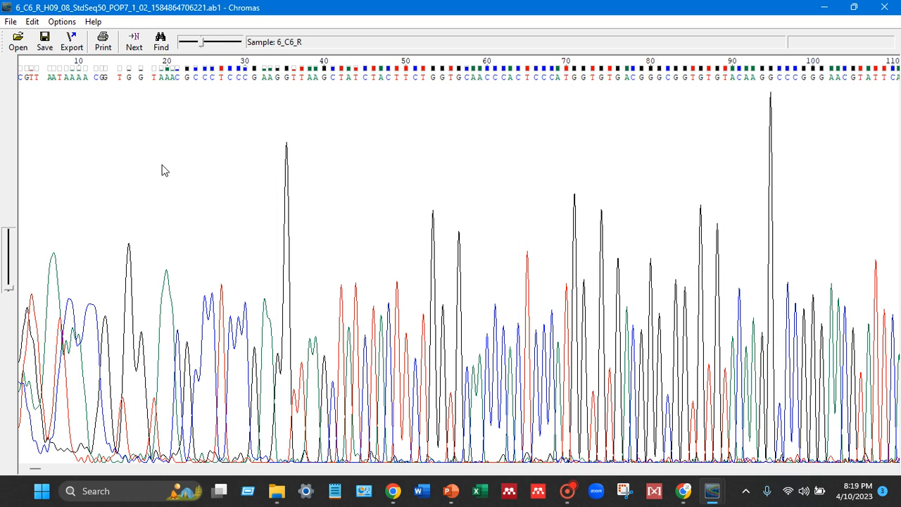
- Export the 6_C6_R sequence to the Desktop in FASTA format and close Chromas without saving changes to the trace file
{"action": "left_click", "coordinate": [71, 41]}
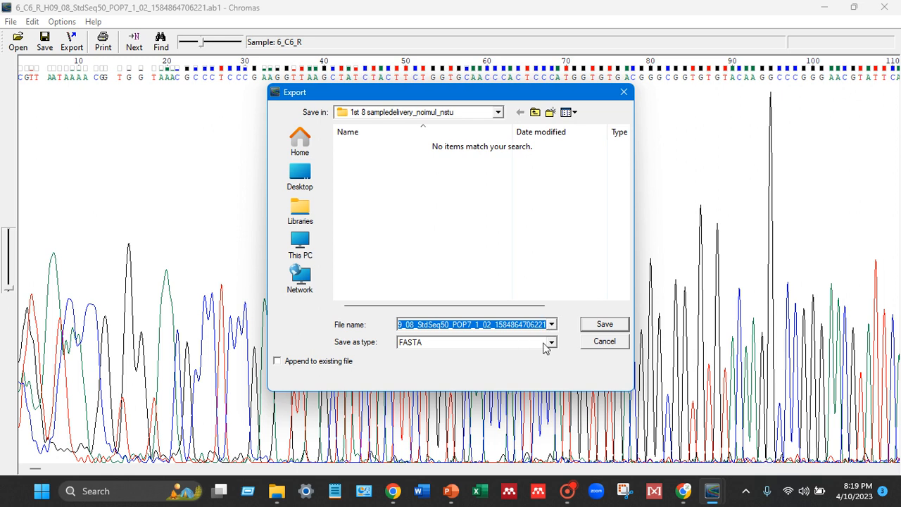
{"action": "left_click", "coordinate": [551, 343]}
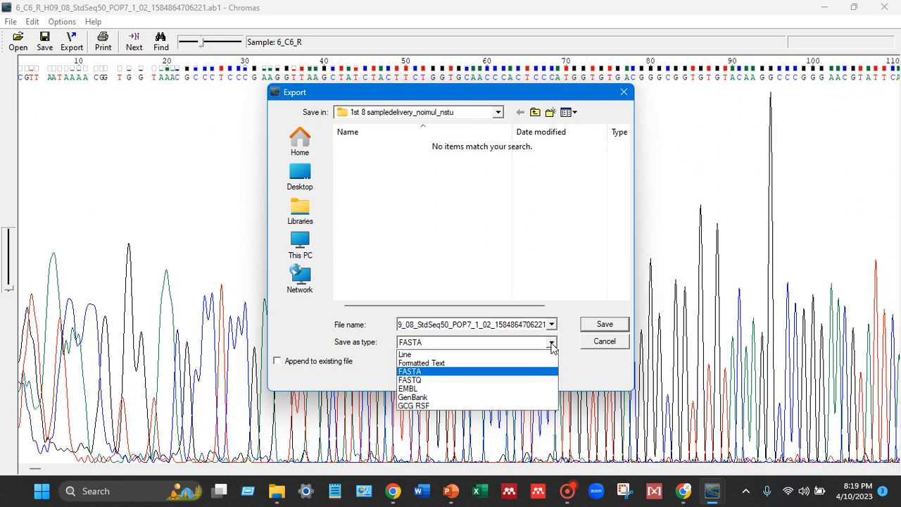
{"action": "left_click", "coordinate": [494, 371]}
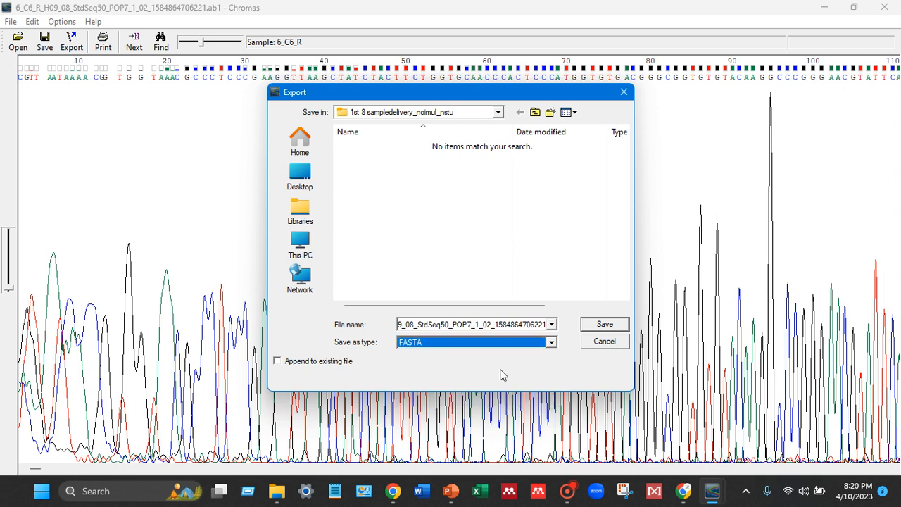
{"action": "left_click", "coordinate": [302, 180]}
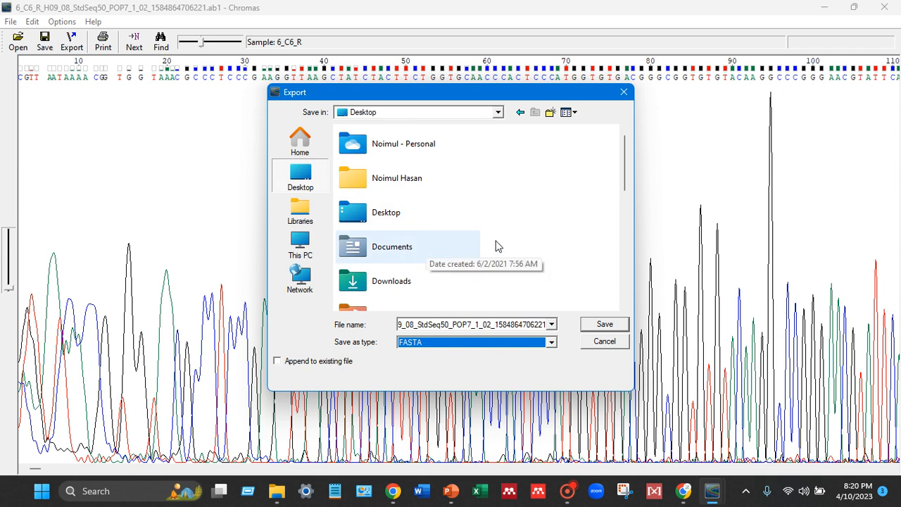
{"action": "left_click", "coordinate": [602, 328]}
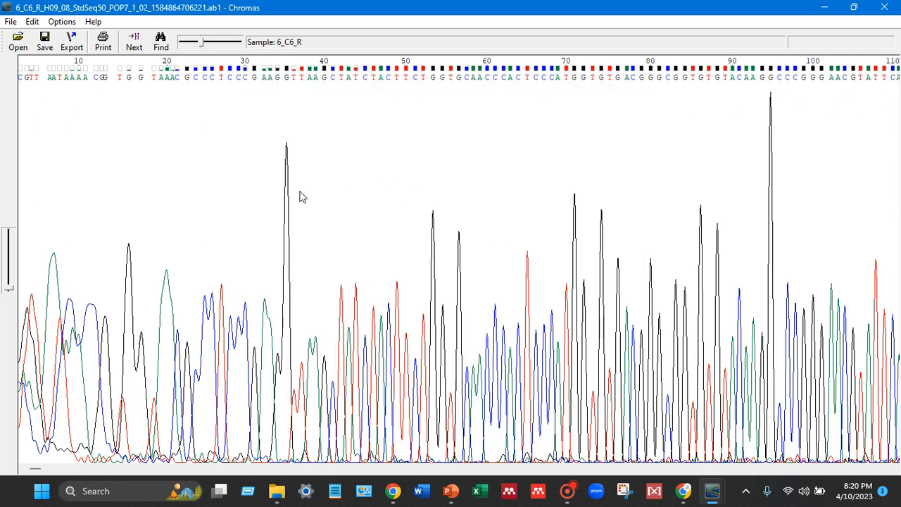
{"action": "left_click", "coordinate": [886, 6]}
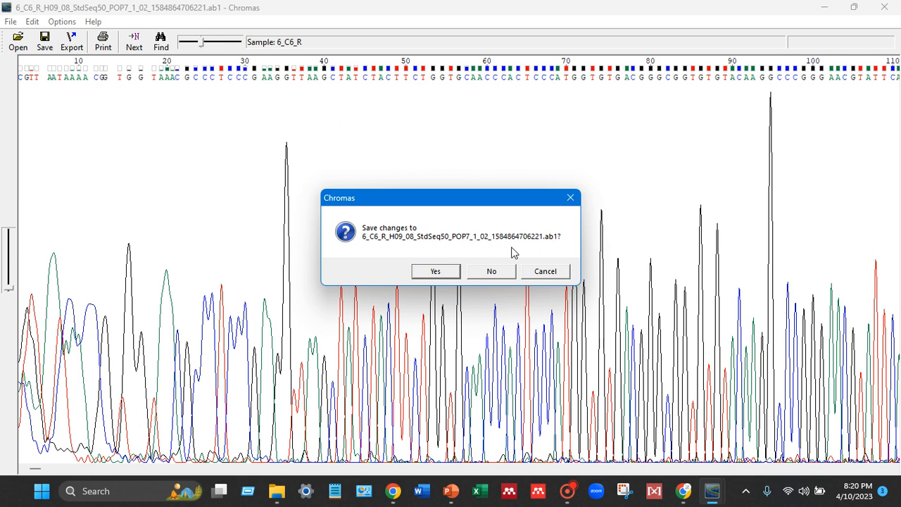
{"action": "left_click", "coordinate": [492, 273]}
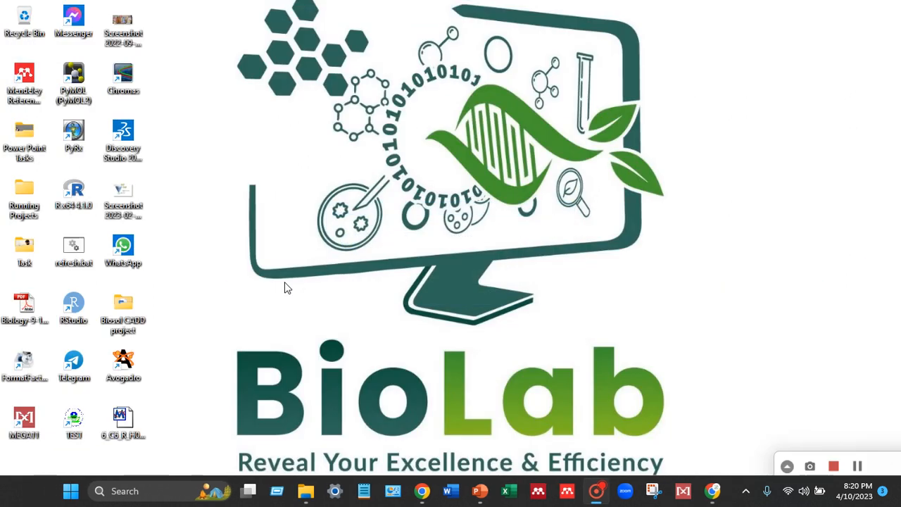
- Bring up the available file actions for the exported 6_C6_R FASTA file on the desktop
{"action": "left_click", "coordinate": [123, 426]}
{"action": "right_click", "coordinate": [123, 424]}
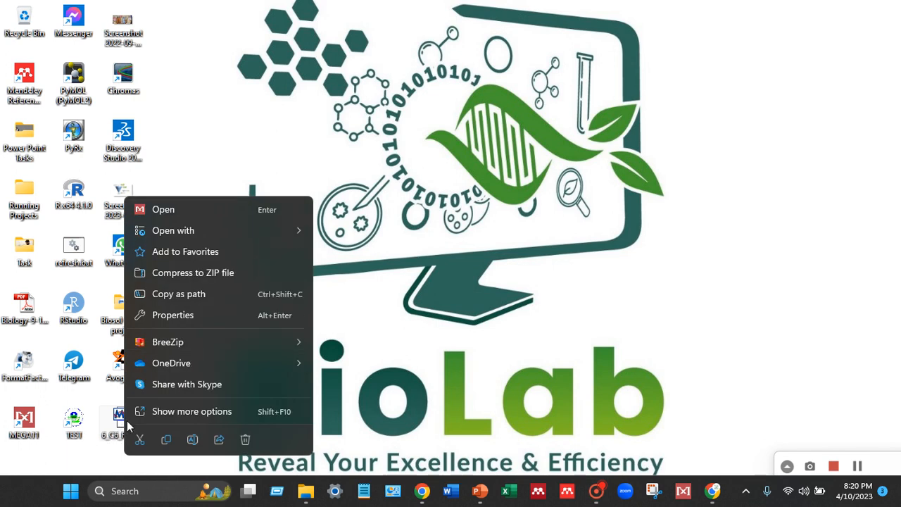